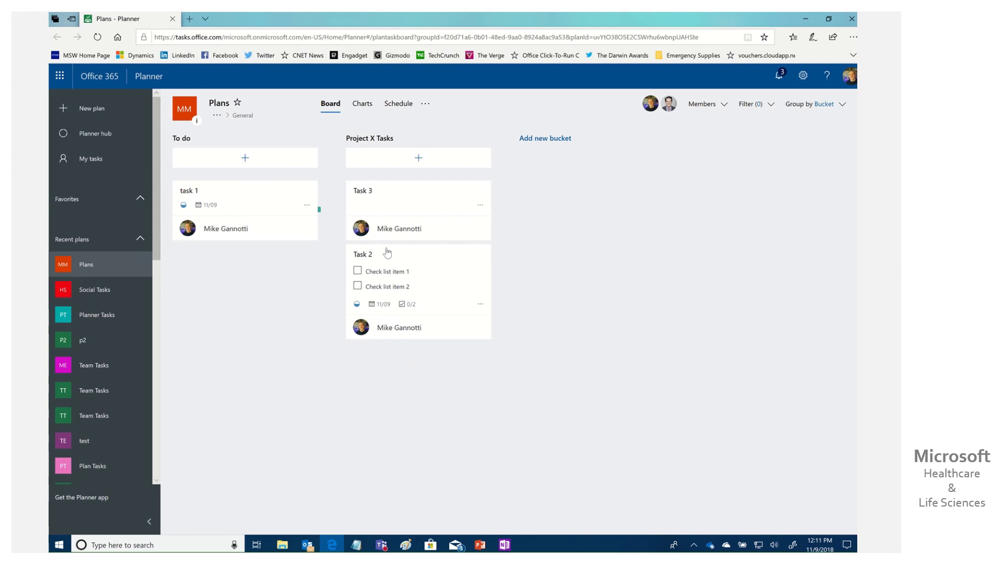
# Open Task 2's details and try reordering Check list item 1 and Check list item 2
pyautogui.click(434, 282)
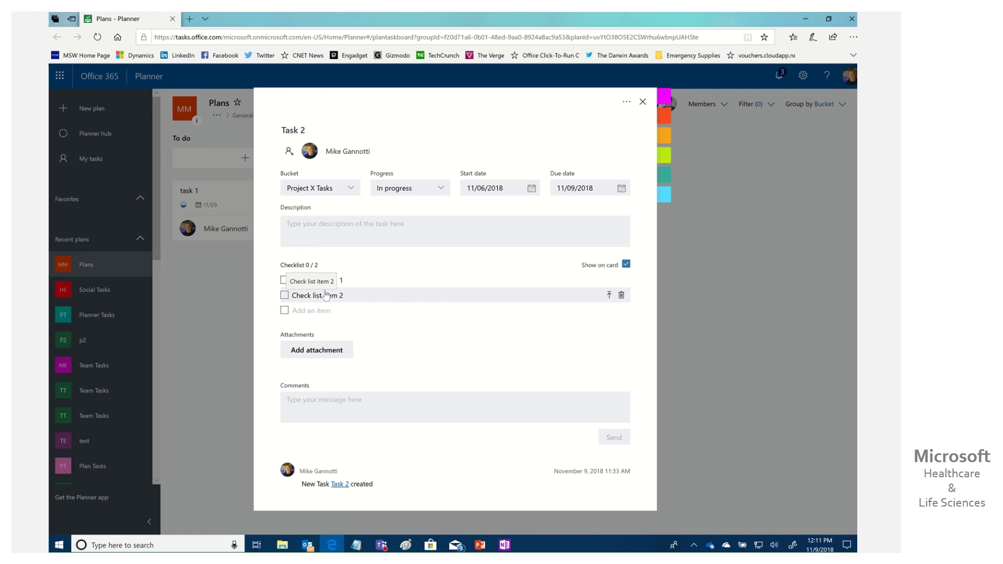
pyautogui.moveTo(326, 296); pyautogui.dragTo(331, 263)
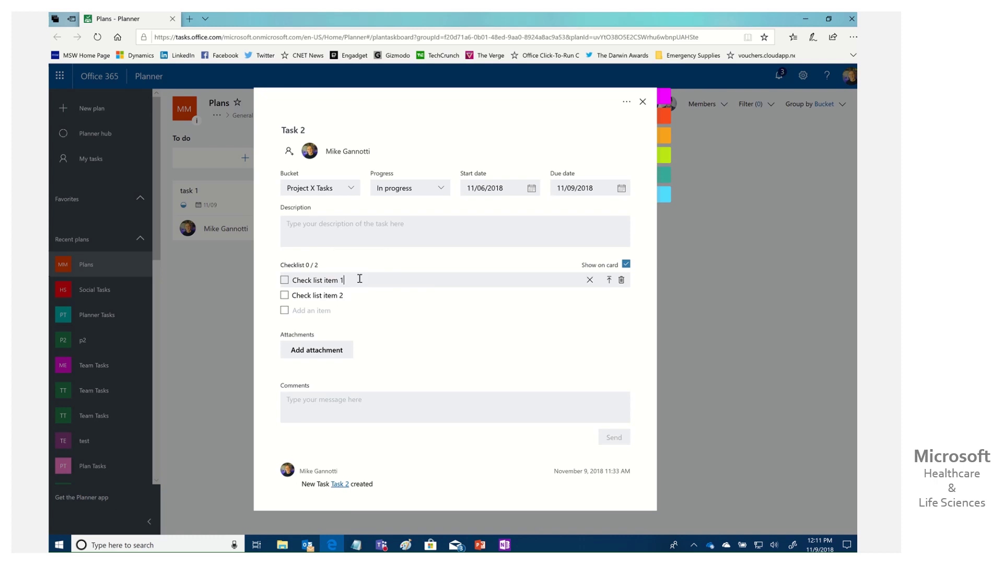
# Prefix the first checklist item with '(mg)' so it reads '(mg) Check list item 1'
pyautogui.click(297, 285)
pyautogui.click(293, 280)
pyautogui.click(415, 281)
pyautogui.click(293, 281)
pyautogui.write('(')
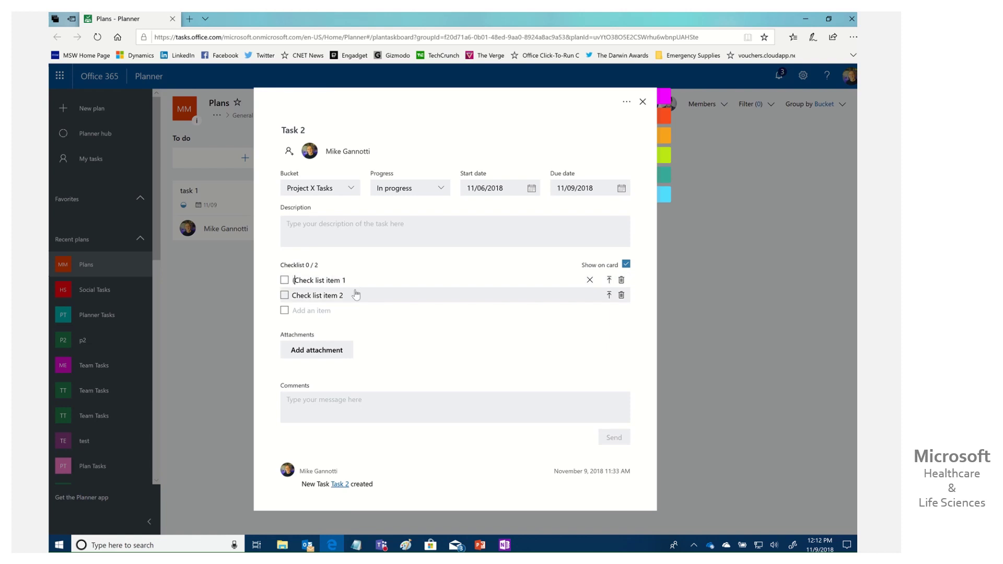
pyautogui.write('mg)')
# Prefix the second checklist item with '(TF)' so it reads '(TF) Check list item 2'
pyautogui.click(314, 296)
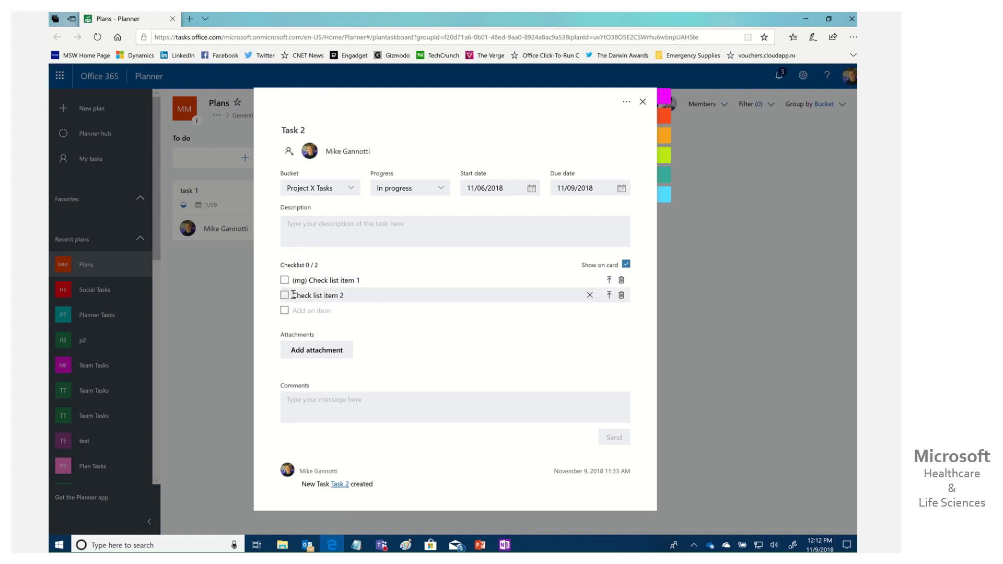
pyautogui.click(293, 295)
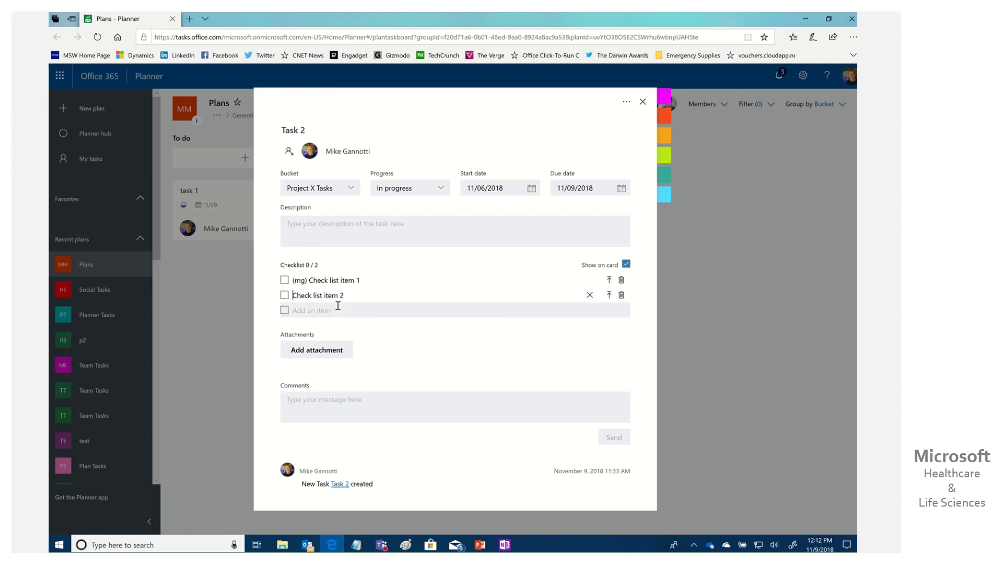
pyautogui.write('(TF)')
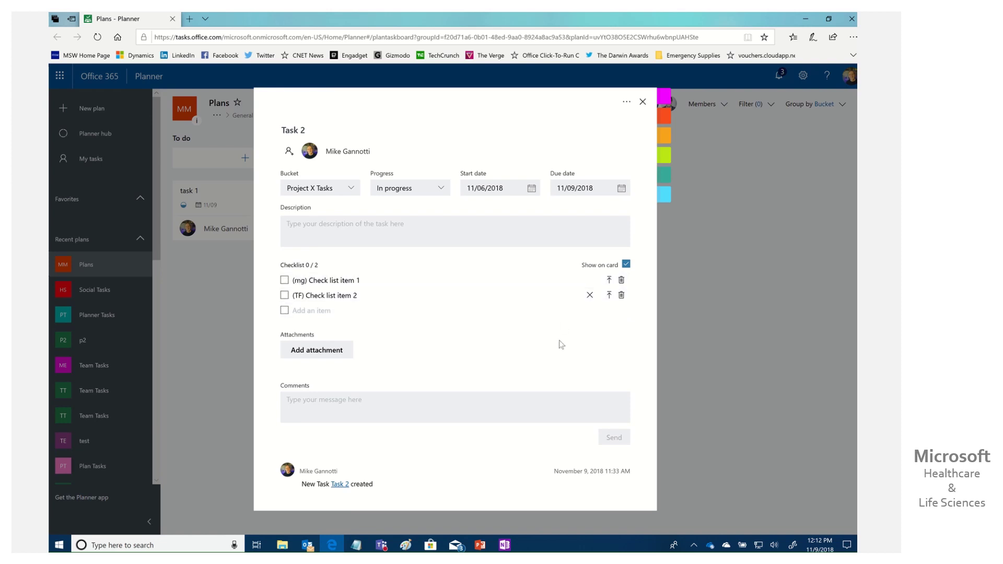
# Return to the board, toggling the (mg) checklist item done and back to open along the way
pyautogui.click(753, 358)
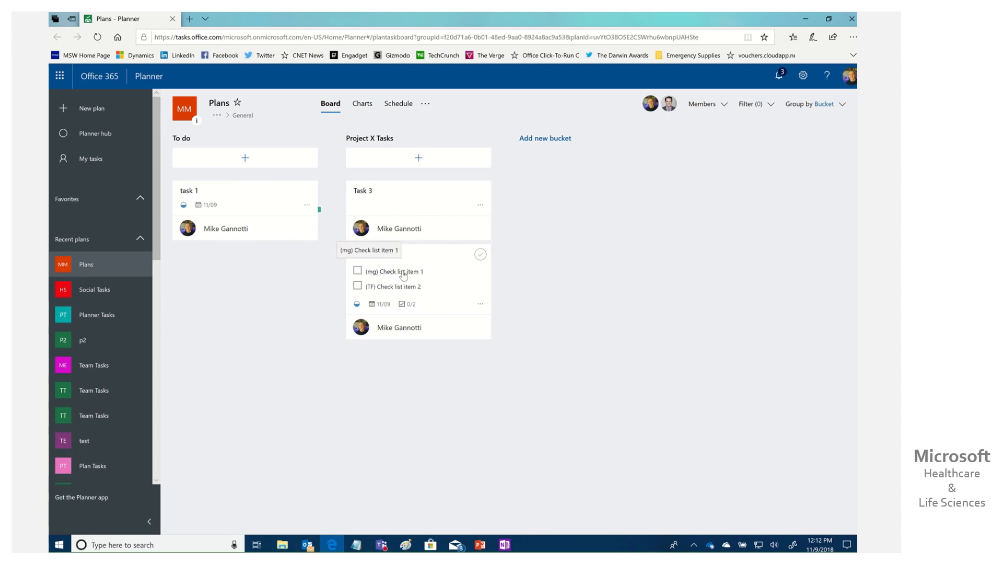
pyautogui.click(421, 272)
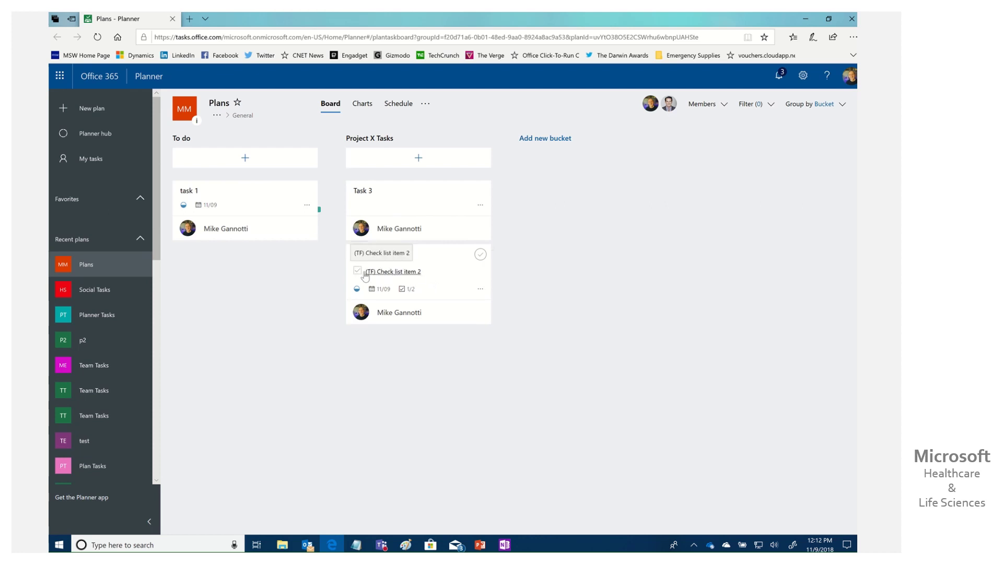
pyautogui.click(445, 285)
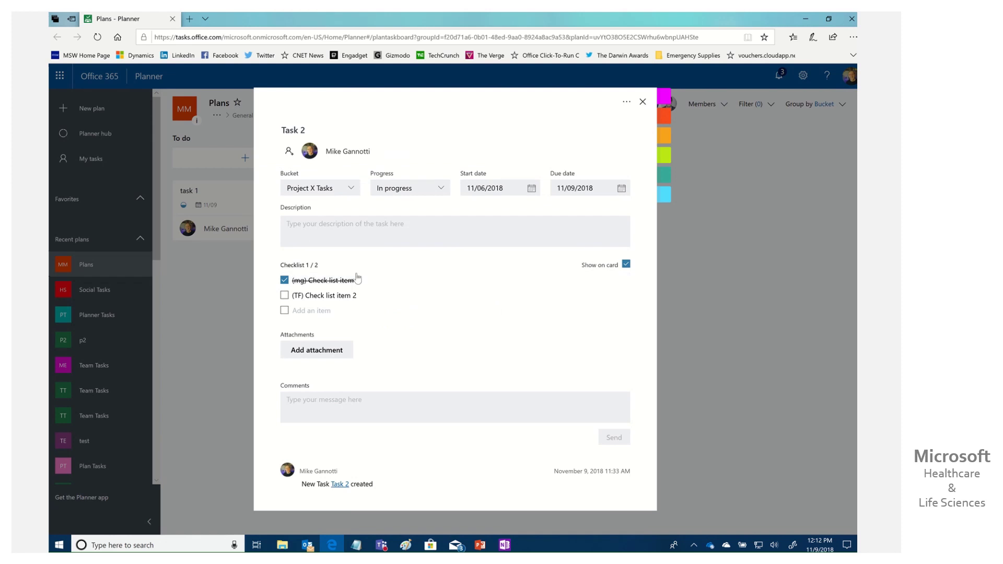
pyautogui.click(284, 280)
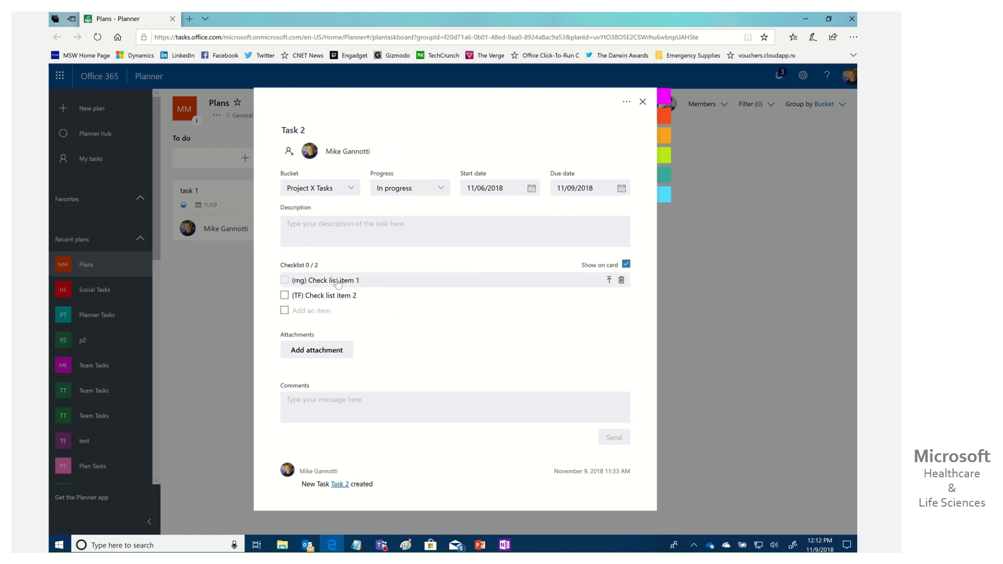
pyautogui.click(401, 284)
pyautogui.click(728, 338)
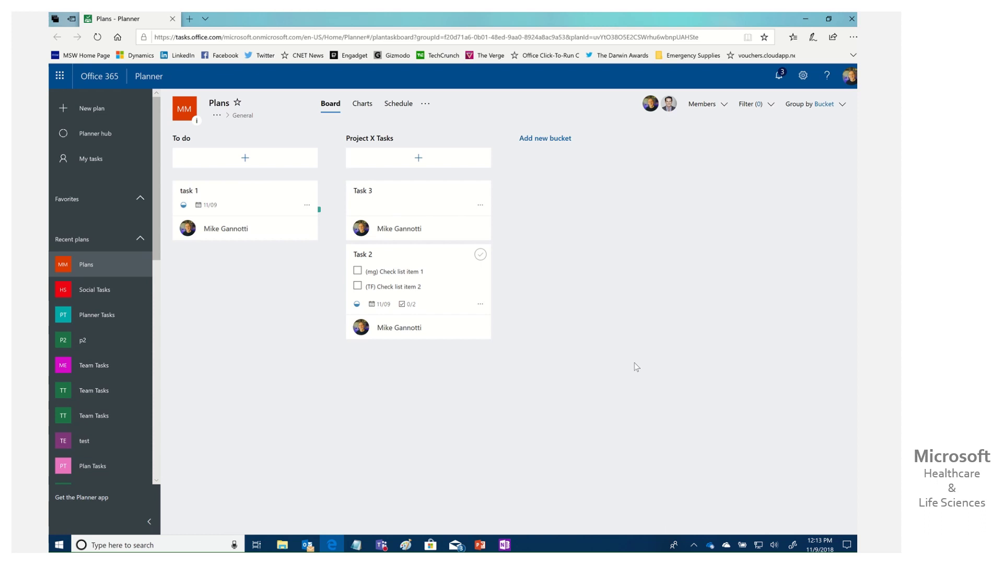
pyautogui.click(480, 255)
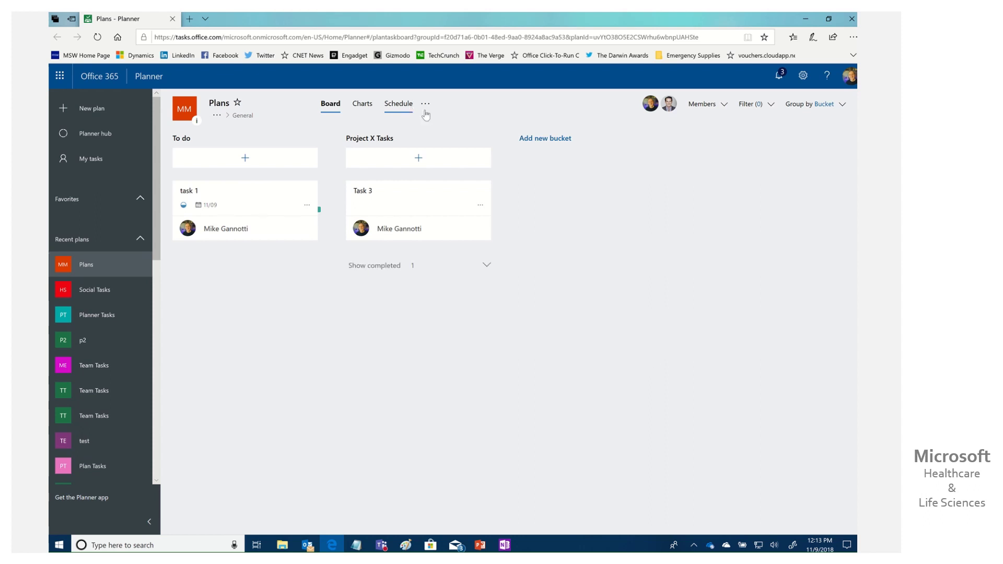
pyautogui.click(488, 268)
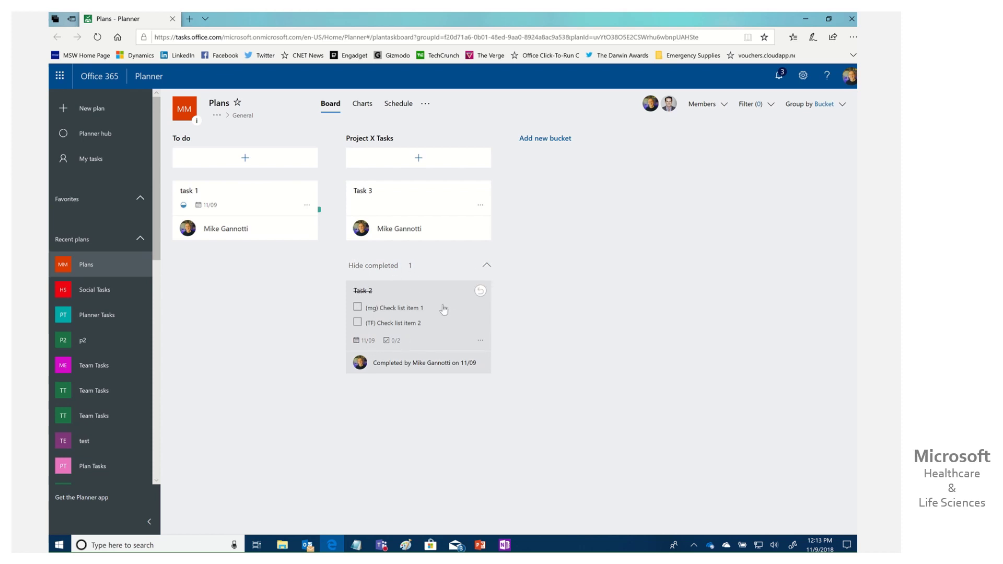
pyautogui.click(409, 306)
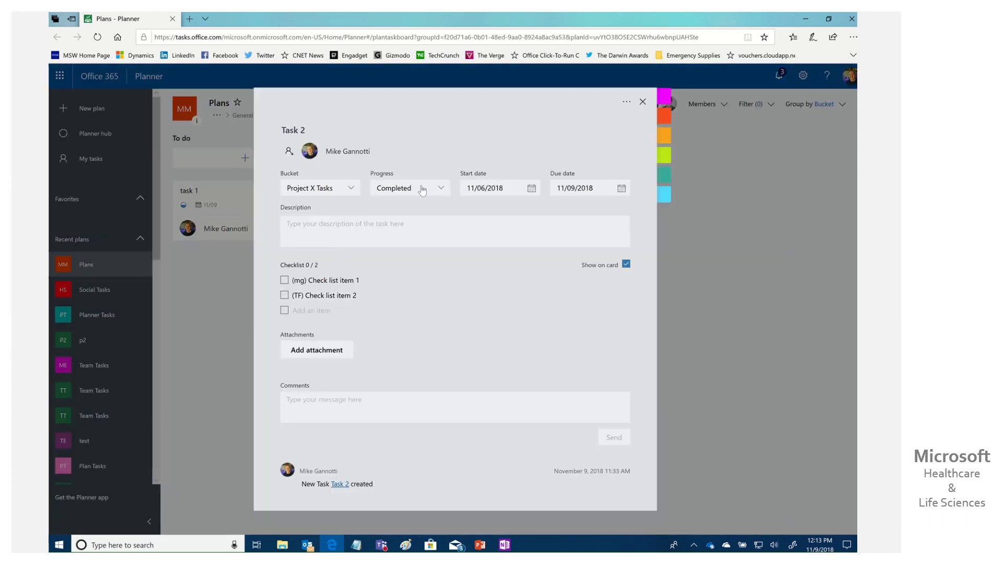
pyautogui.click(439, 189)
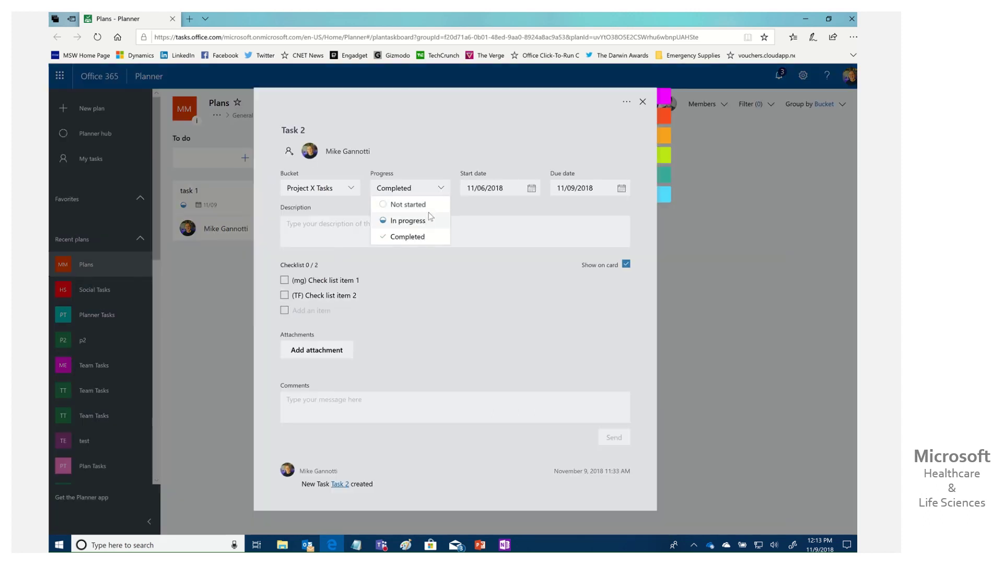
pyautogui.click(410, 220)
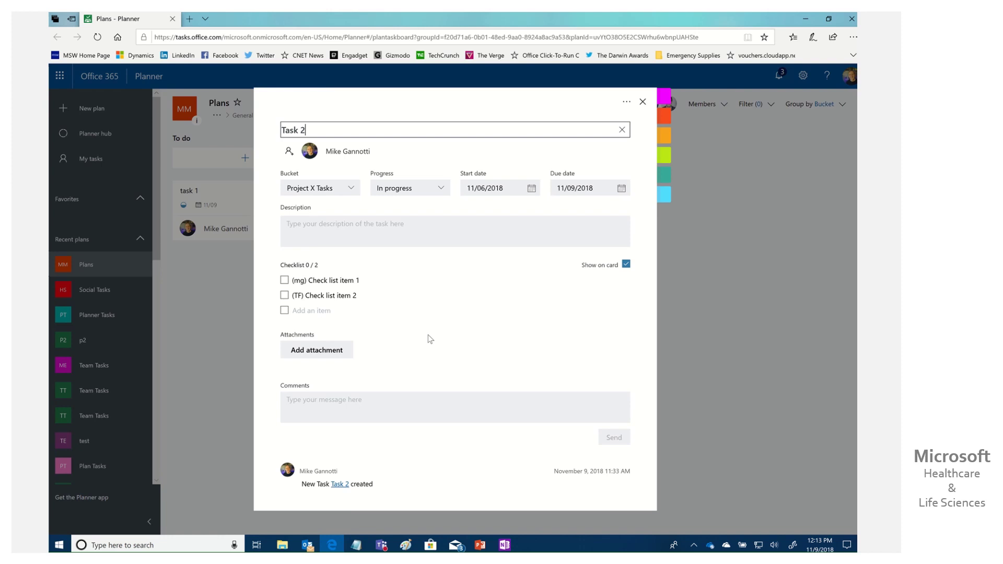
pyautogui.moveTo(671, 96)
pyautogui.click(783, 274)
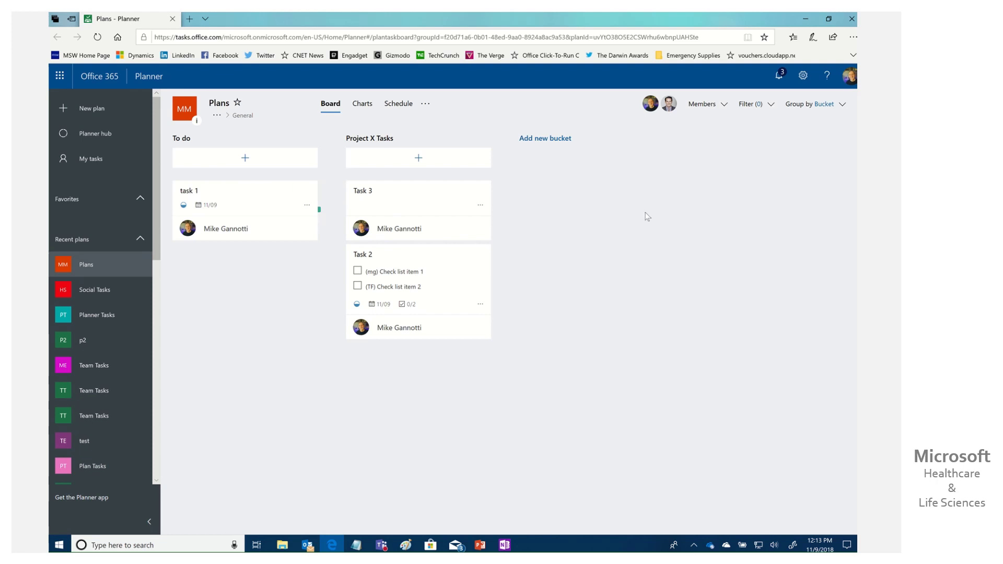
# Review the Label section of the board's Filter panel, then close it
pyautogui.click(765, 104)
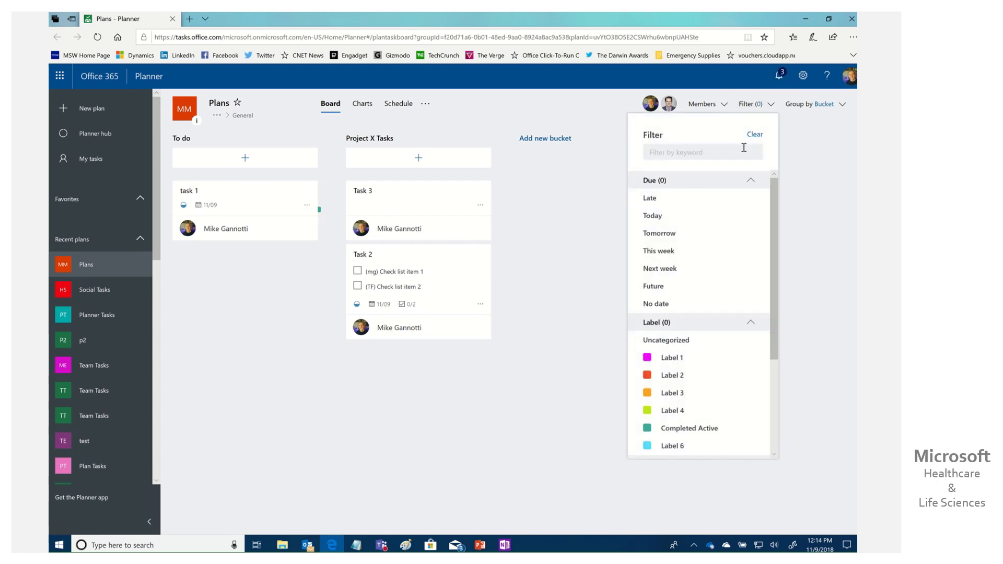
pyautogui.scroll(-3, 703, 258)
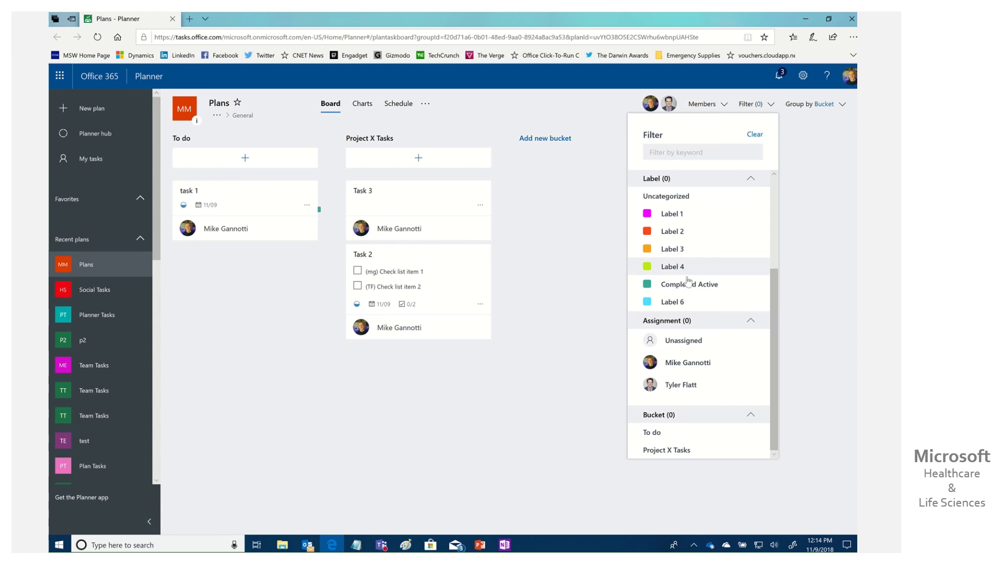
pyautogui.click(836, 233)
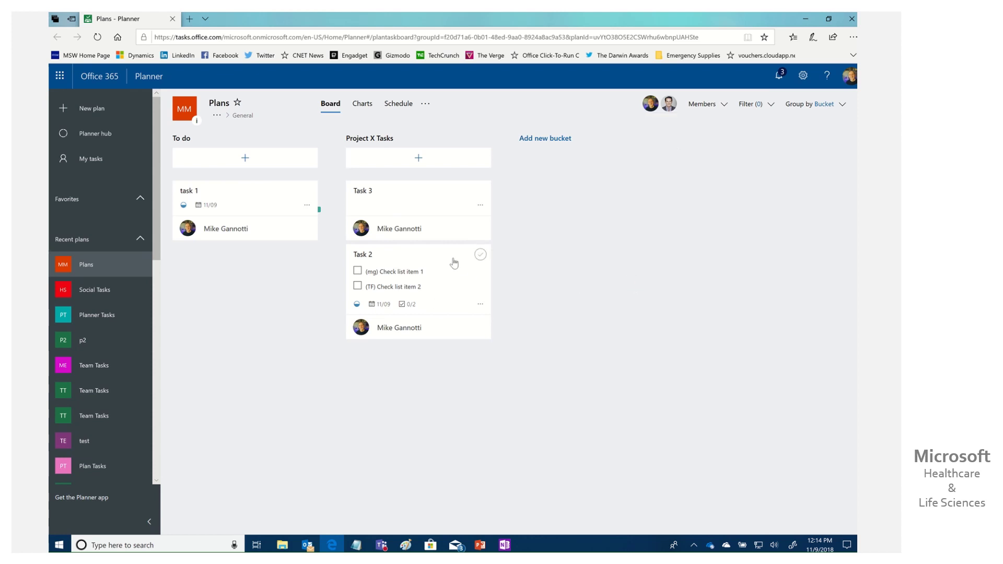
# Apply the Completed Active label to Task 2
pyautogui.click(463, 292)
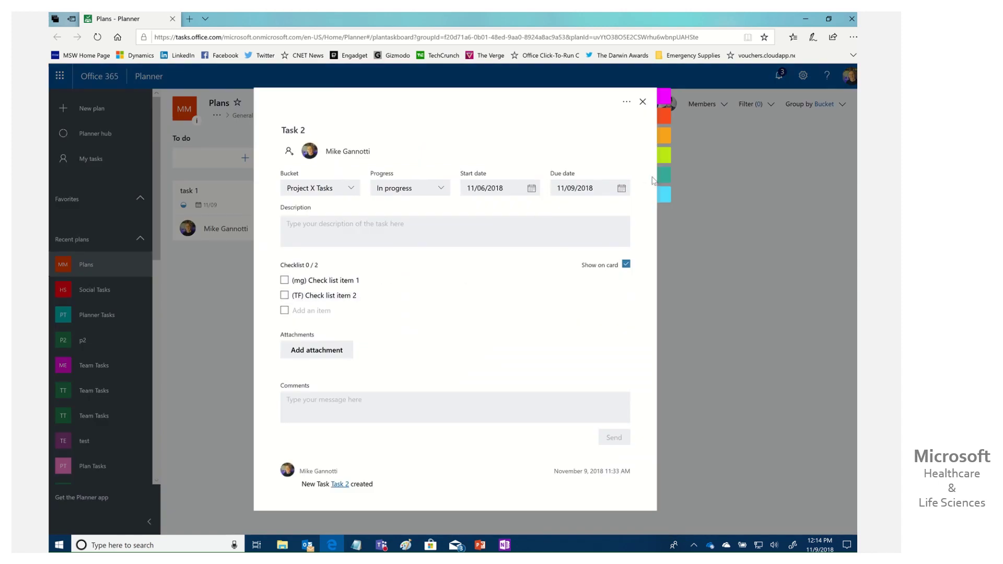
pyautogui.moveTo(665, 174)
pyautogui.click(714, 178)
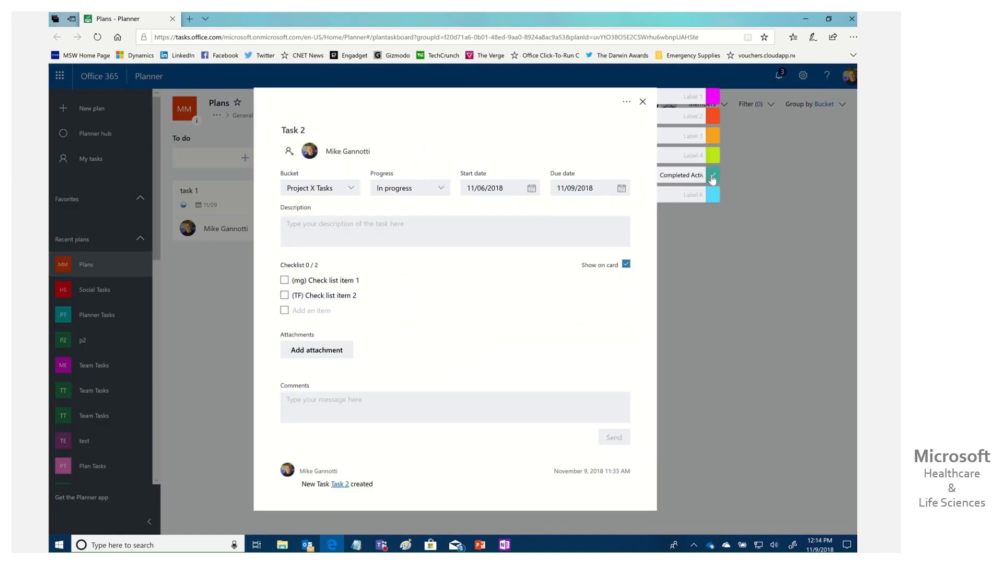
# Tick off both (mg) and (TF) checklist items and return to the board
pyautogui.click(294, 282)
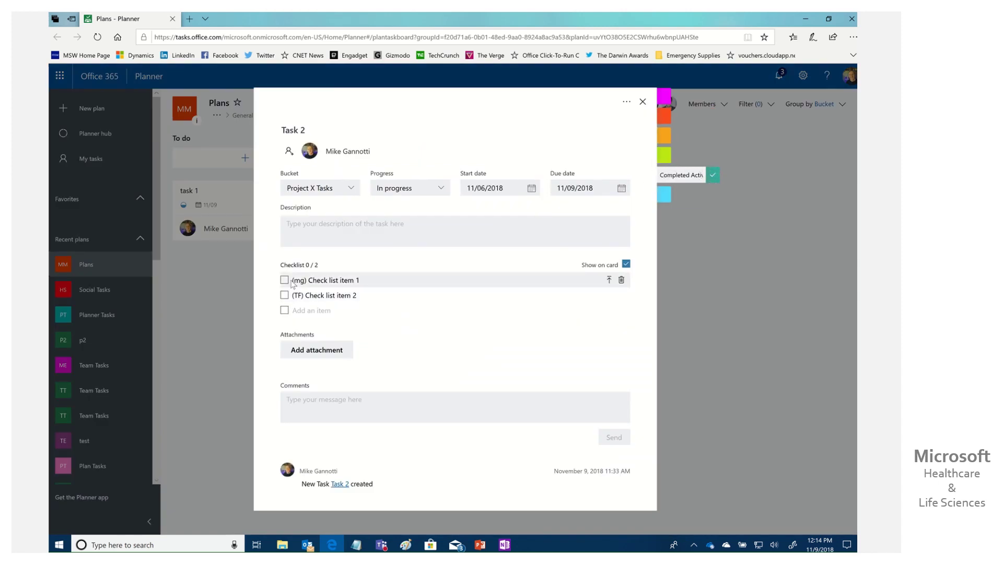
pyautogui.click(284, 280)
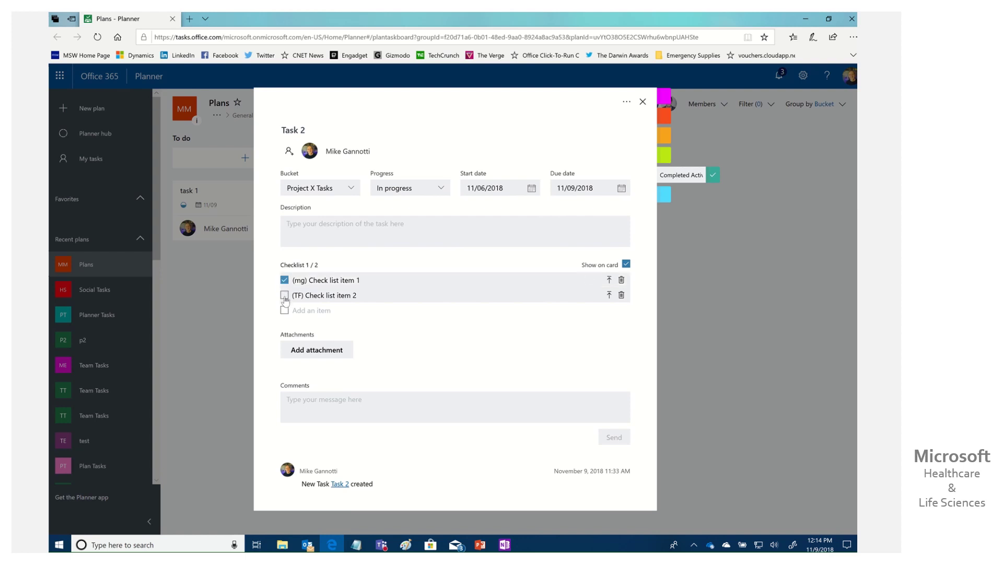
pyautogui.click(284, 295)
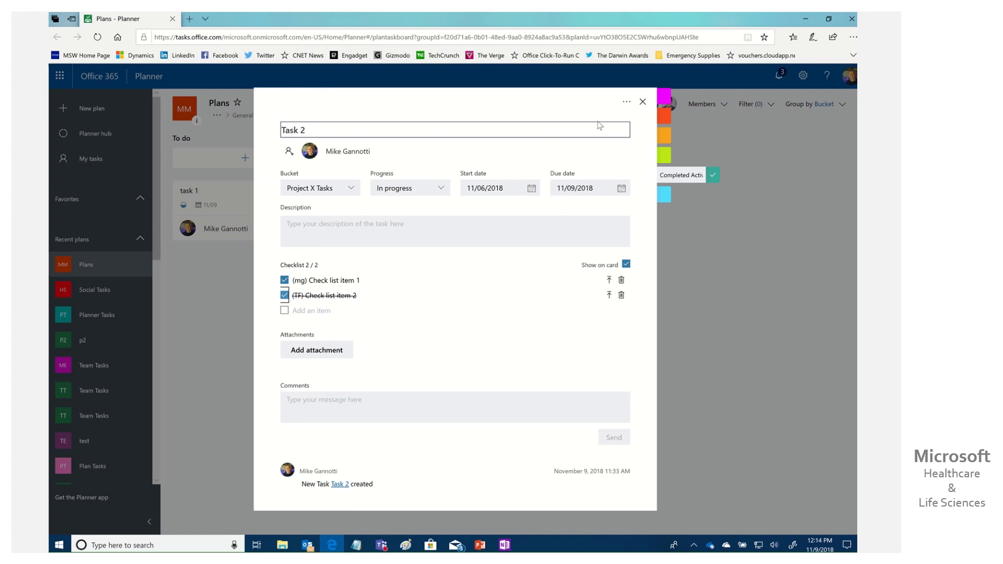
pyautogui.moveTo(671, 170)
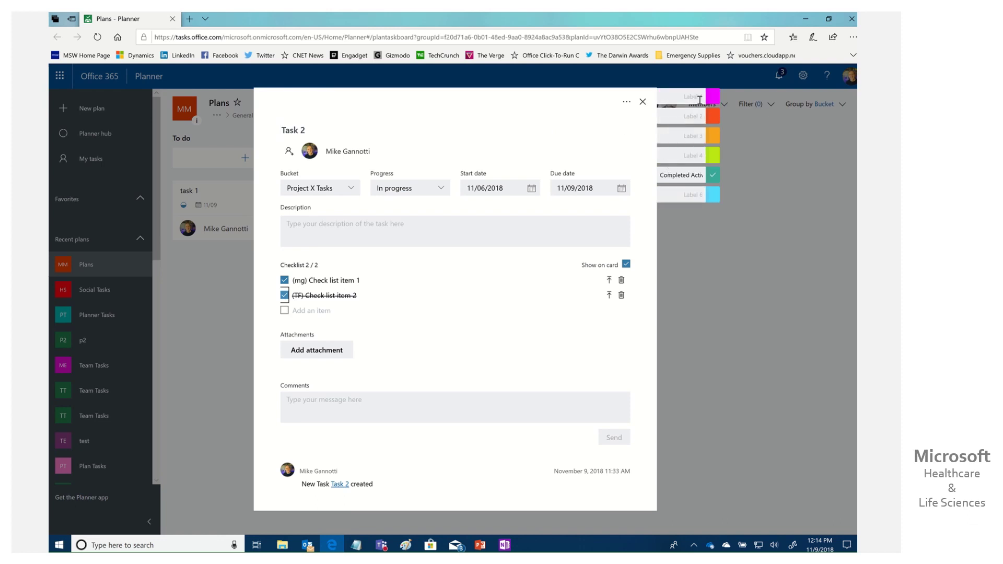
pyautogui.click(732, 291)
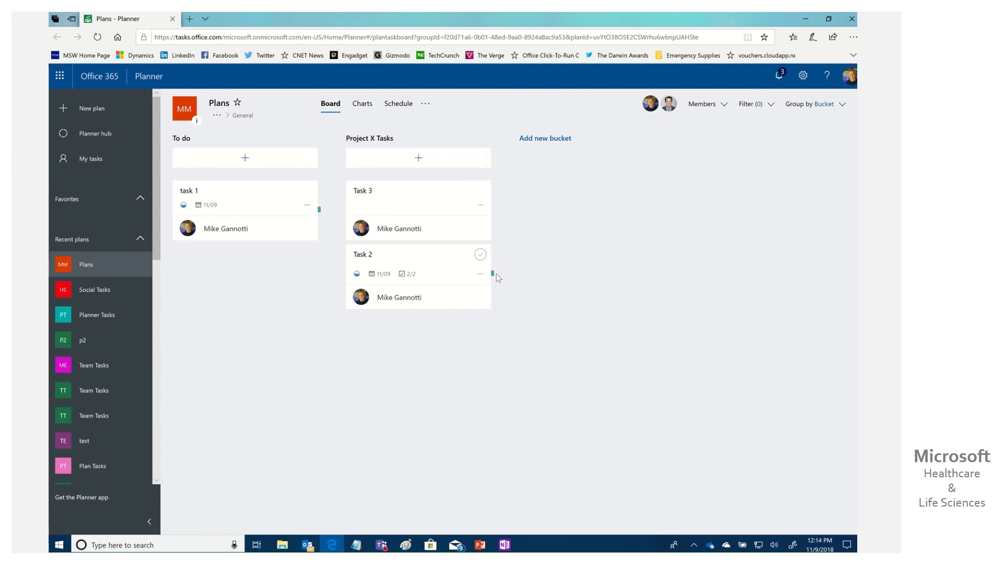
# Filter the board to Completed Active tasks only, then open Task 2's card
pyautogui.click(755, 105)
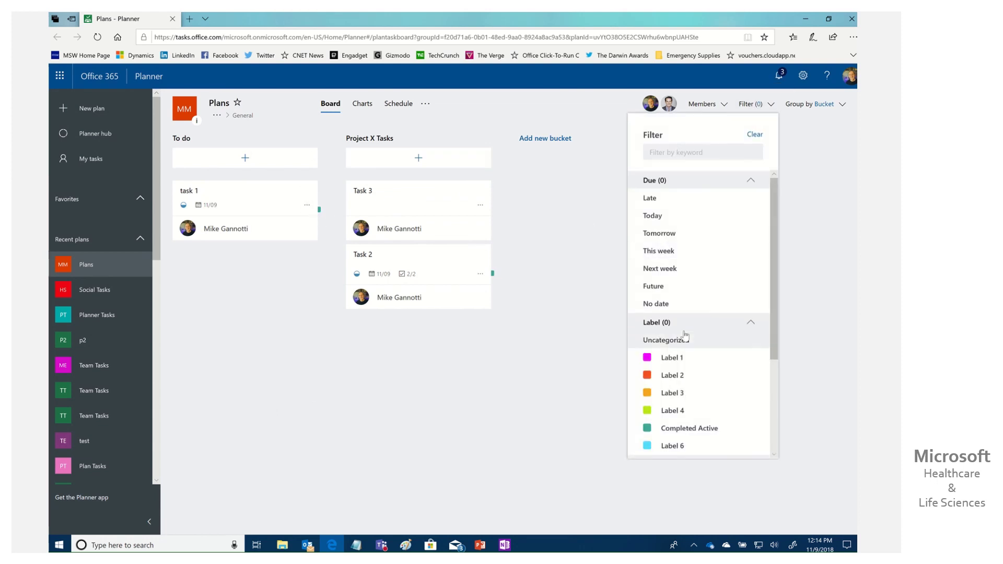
pyautogui.click(699, 427)
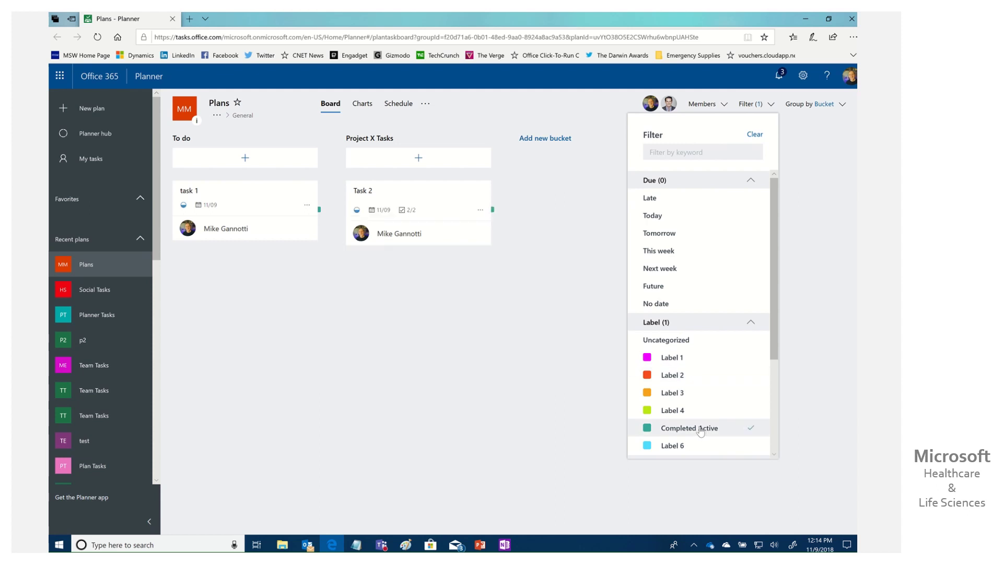
pyautogui.click(567, 321)
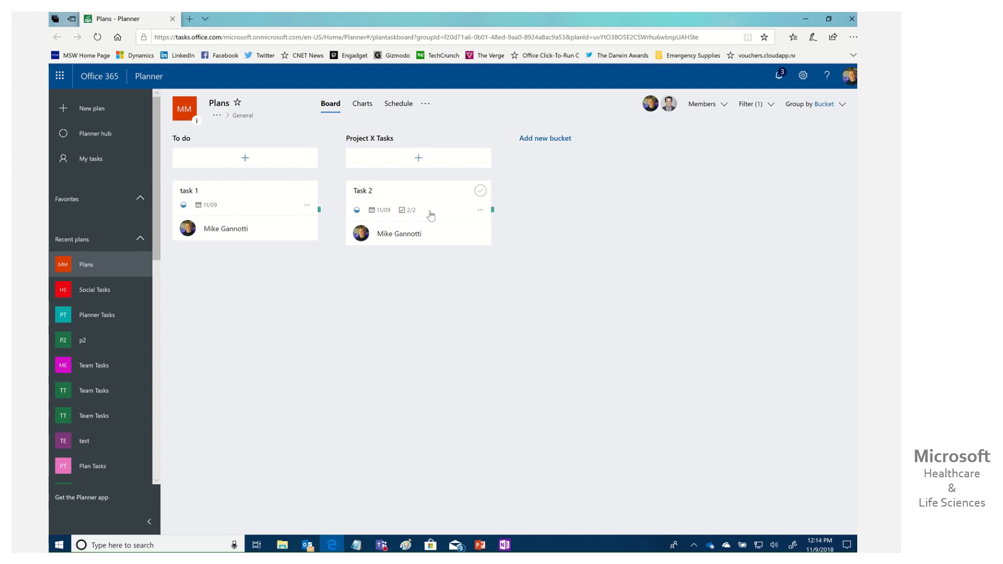
pyautogui.click(478, 219)
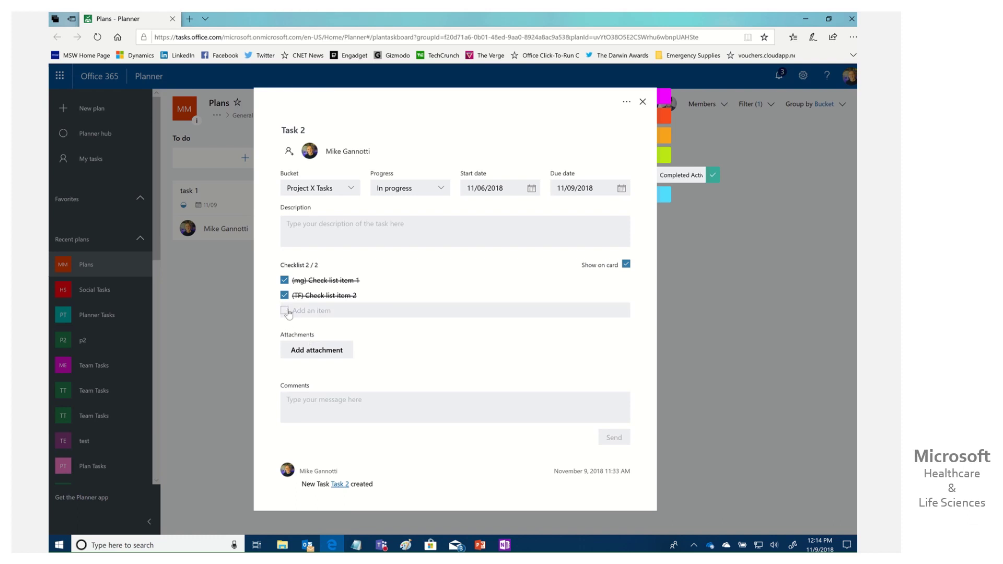
# Add checklist items 'sdgdsgdgdsg' and 'segttewtewtewt' to Task 2 and close its details
pyautogui.click(355, 311)
pyautogui.write('sdgdsgdgdsg')
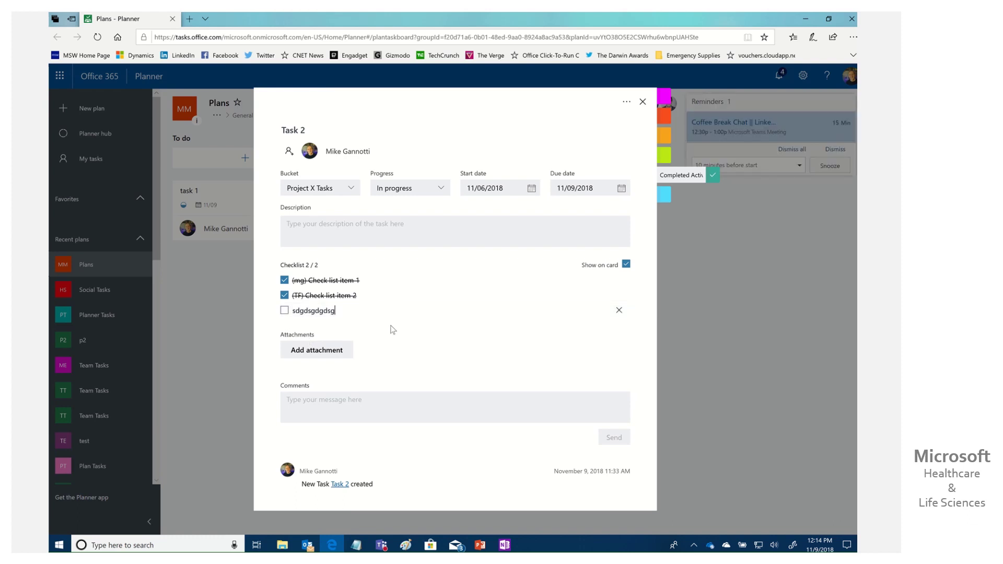
pyautogui.press('Return')
pyautogui.write('segttewtewtewt')
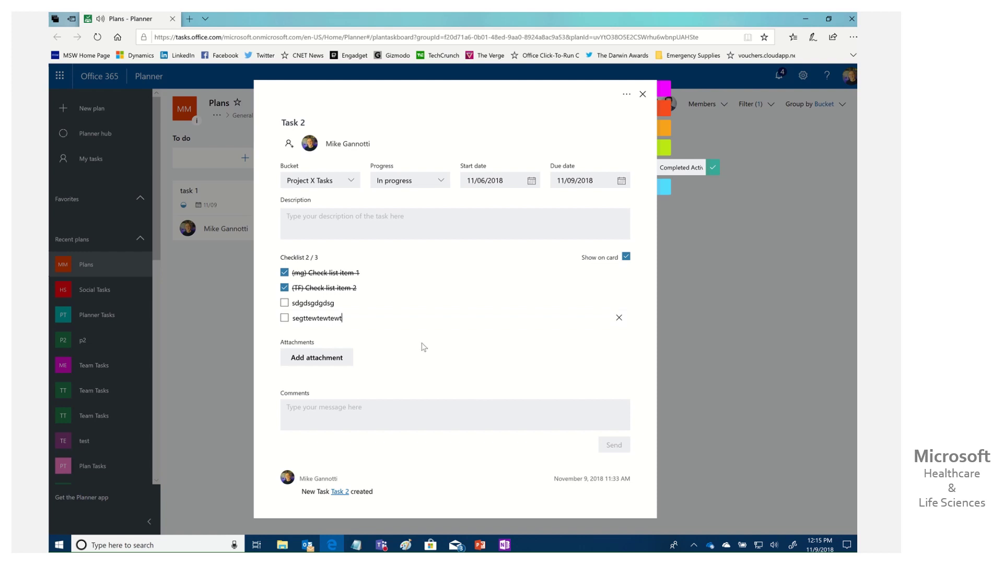
pyautogui.press('Return')
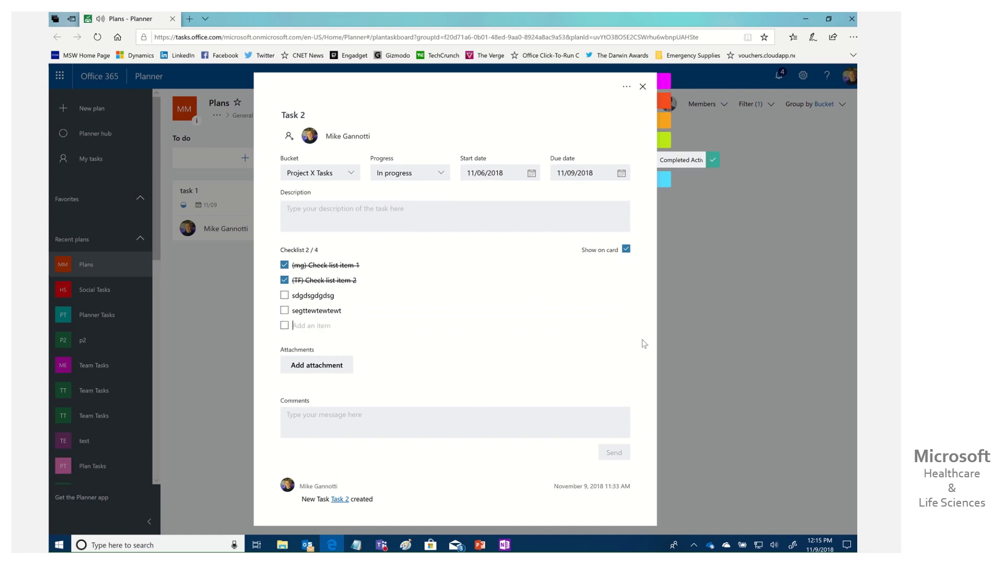
pyautogui.click(729, 275)
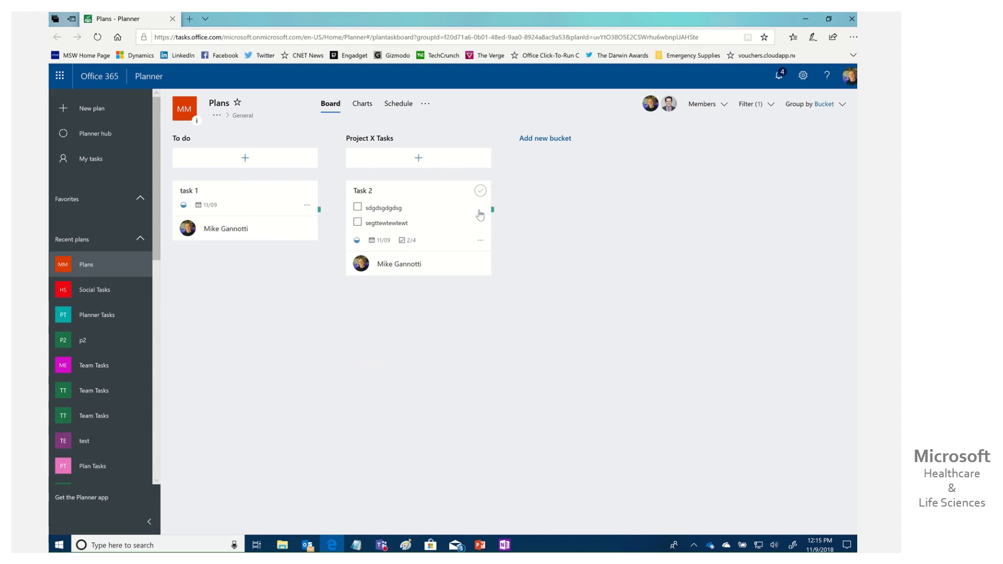
# Reopen Task 2, apply the Completed Active label, and close the details
pyautogui.click(489, 230)
pyautogui.click(714, 161)
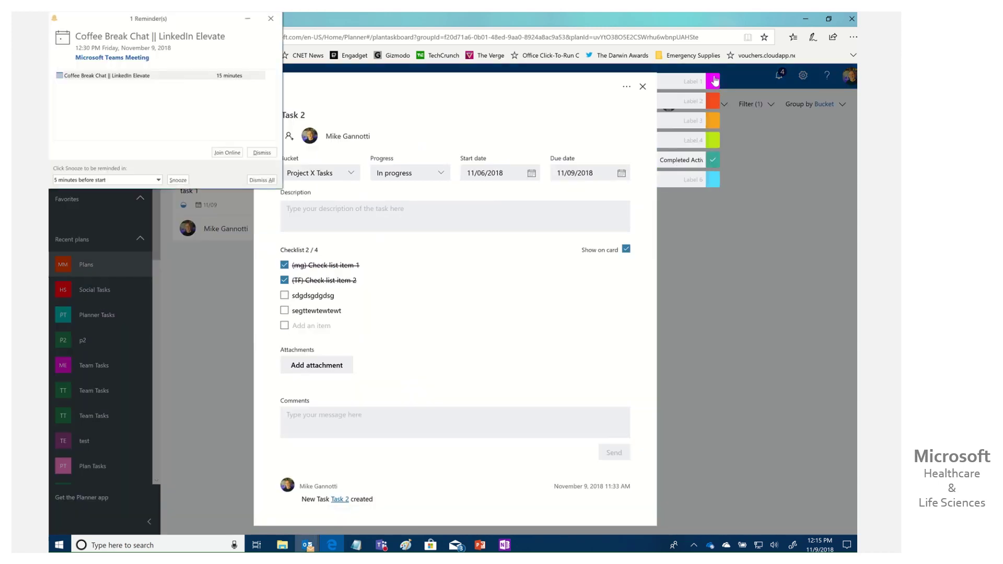
pyautogui.moveTo(688, 83)
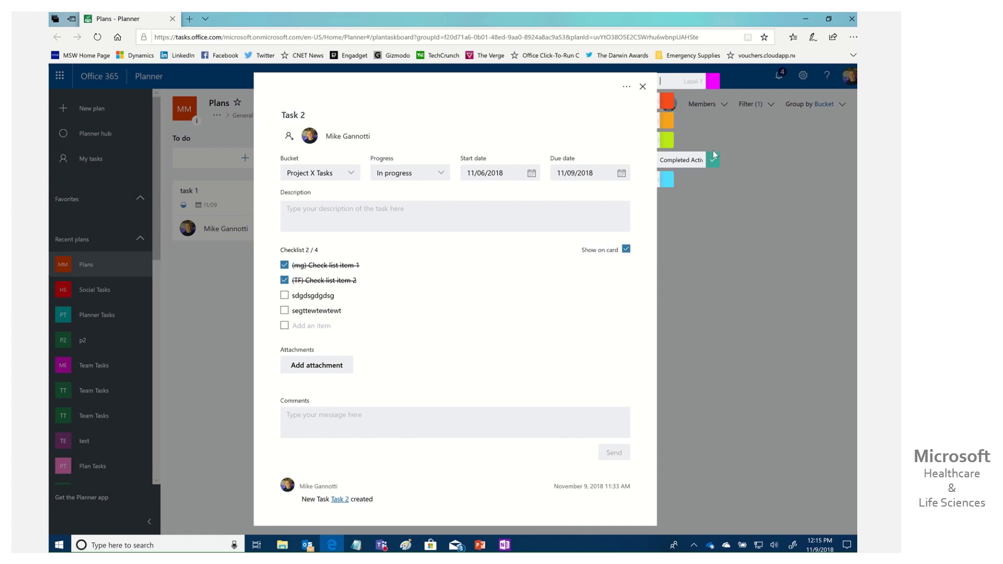
pyautogui.click(702, 294)
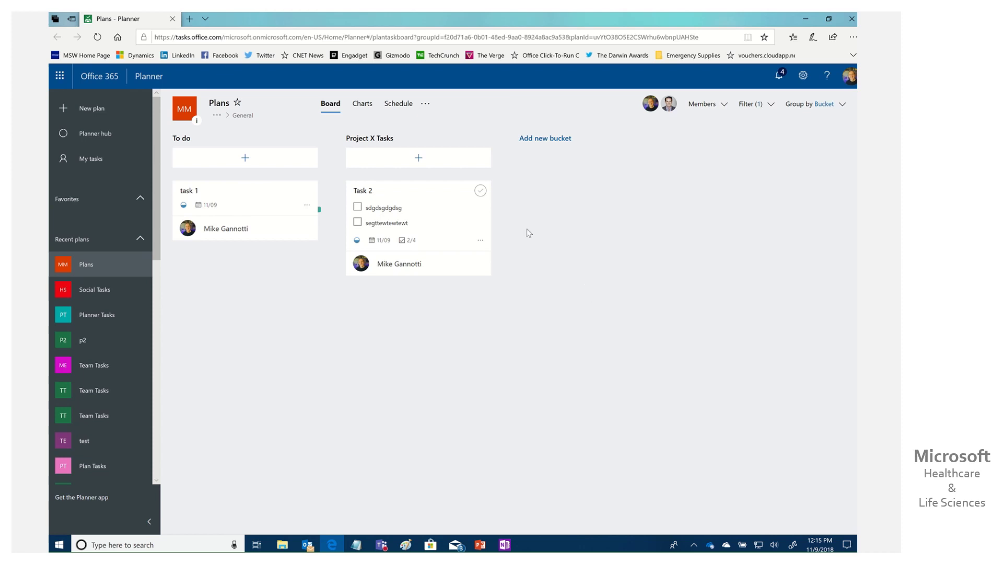
# Untick the (TF) and (mg) checklist items, glance at the assignee list, then close Task 2
pyautogui.click(458, 205)
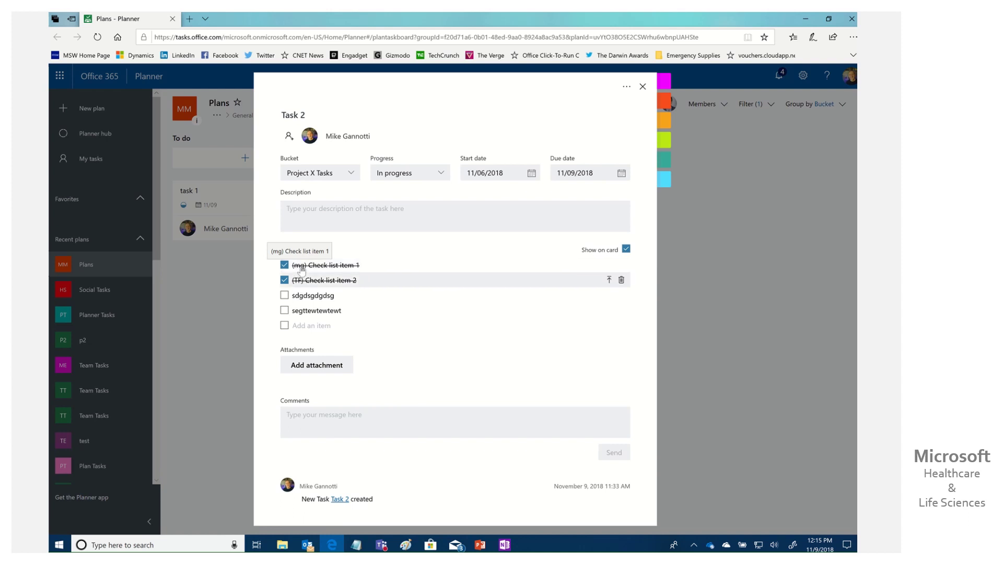
pyautogui.click(285, 280)
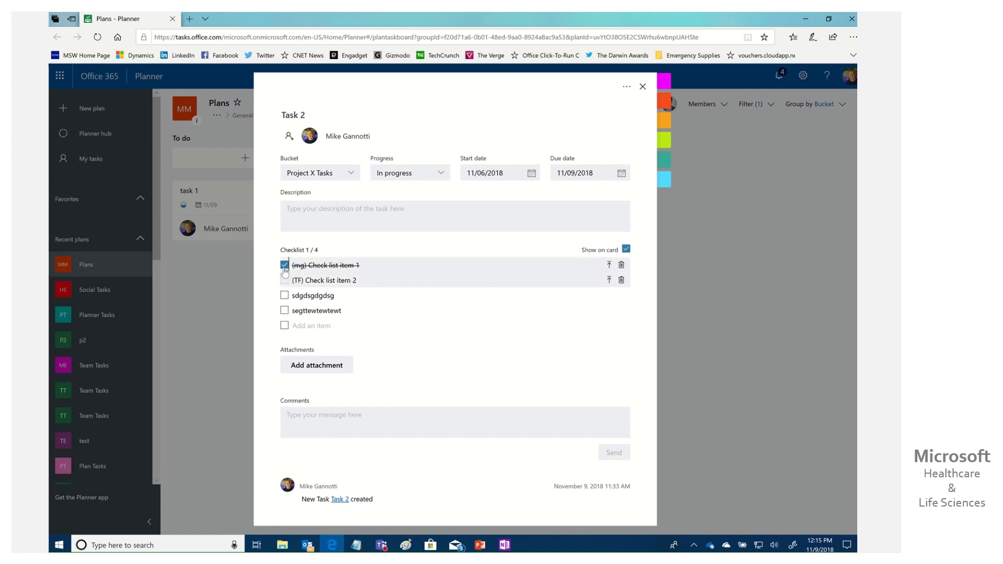
pyautogui.click(285, 265)
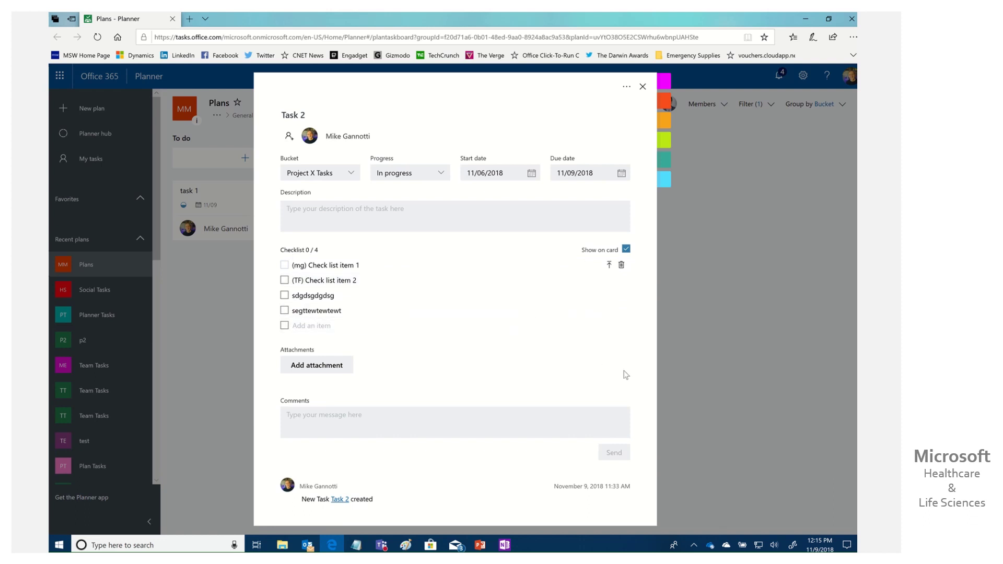
pyautogui.click(289, 137)
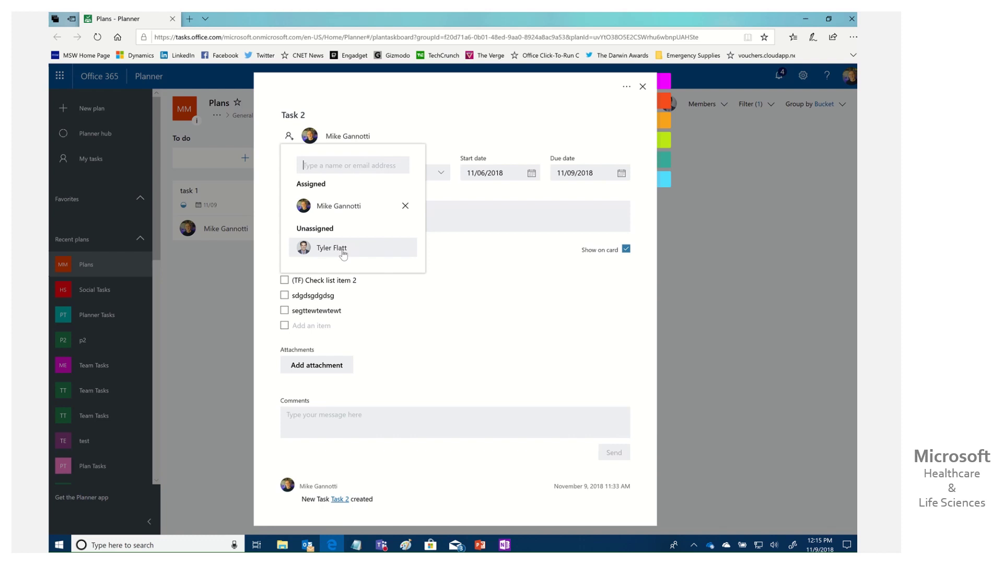
pyautogui.click(470, 123)
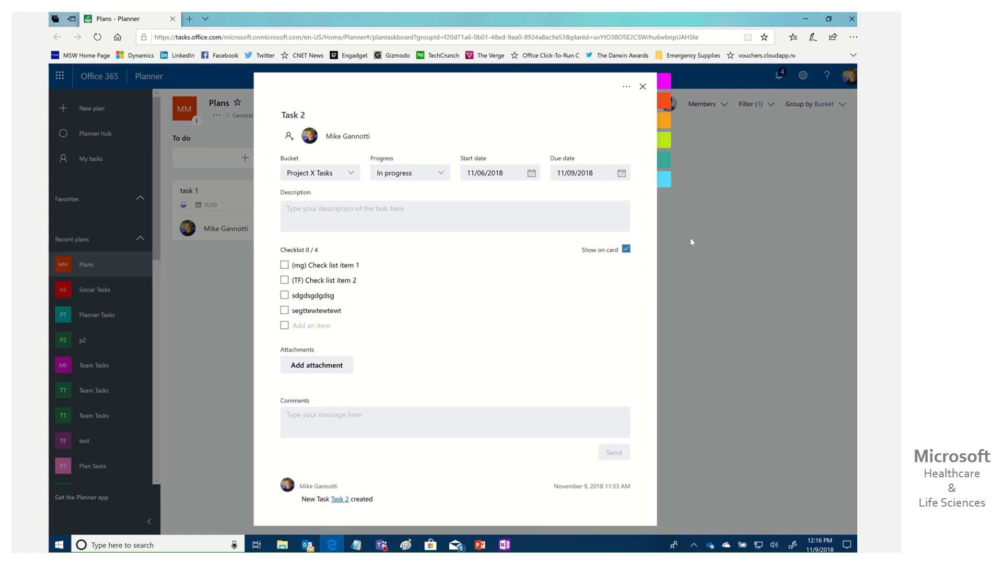
pyautogui.click(729, 314)
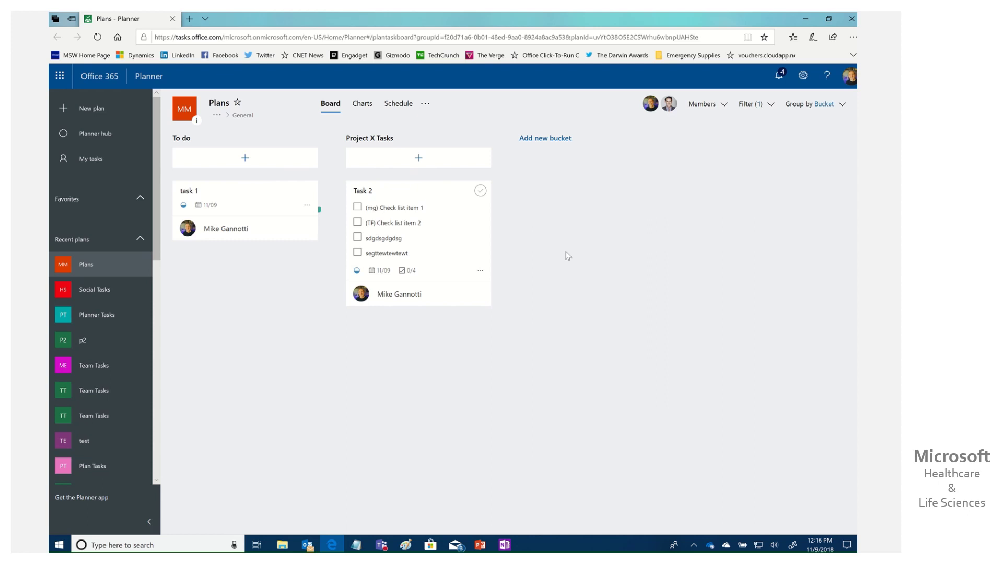
pyautogui.click(265, 204)
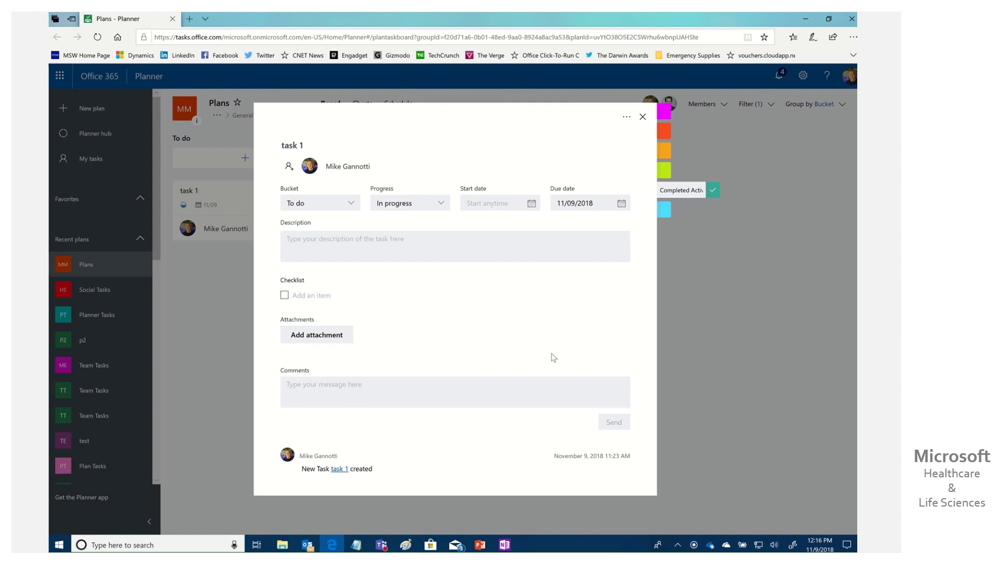
pyautogui.moveTo(665, 111)
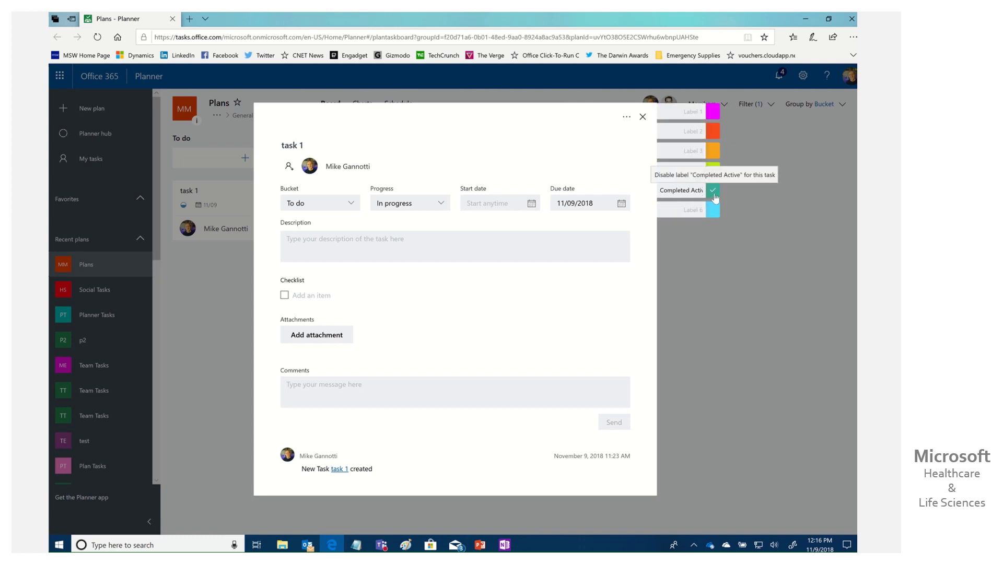
pyautogui.click(728, 340)
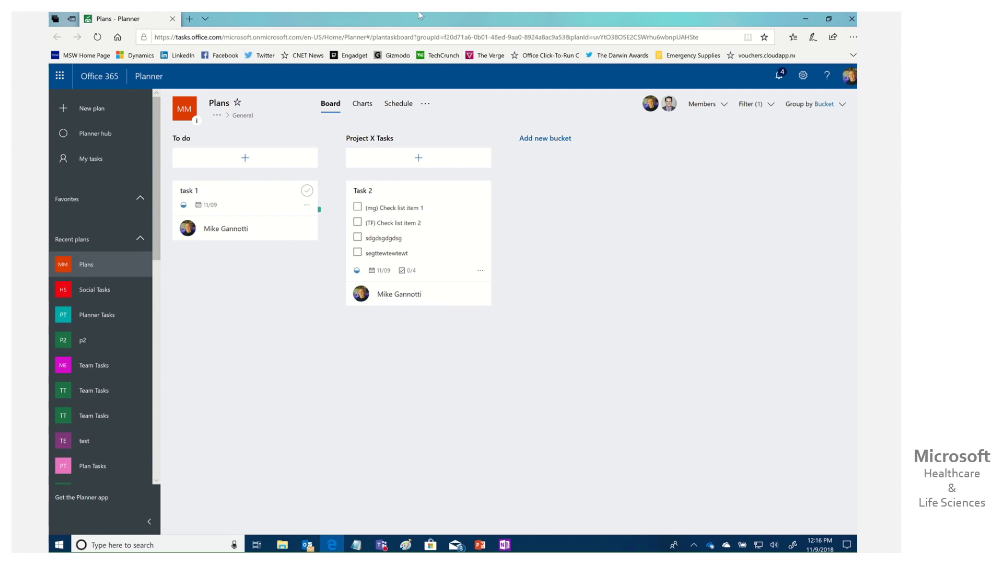
pyautogui.moveTo(420, 15)
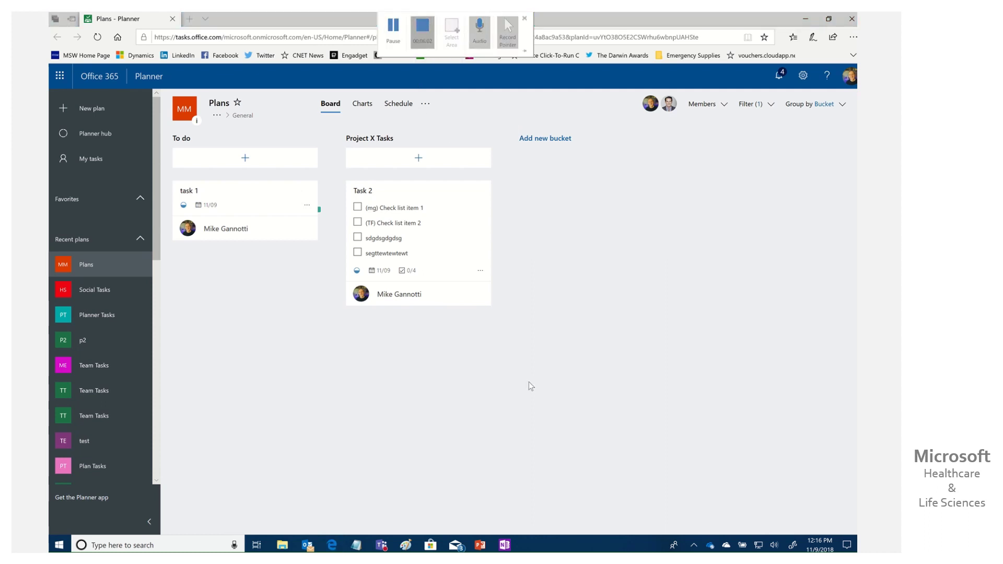